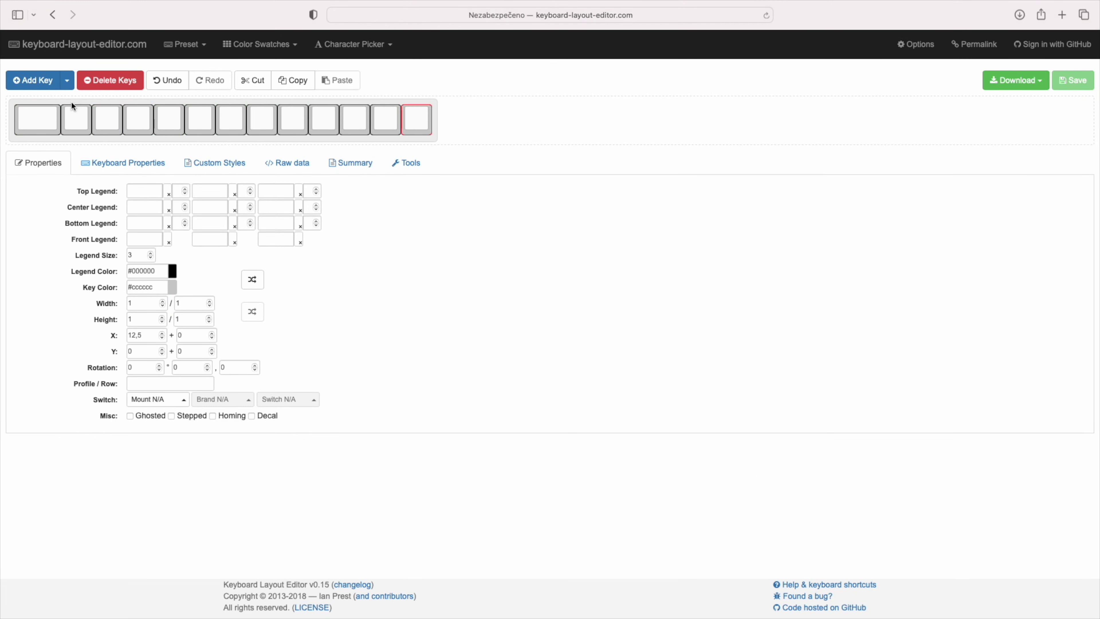
- Add blank keys to the keyboard layout to build up its rows
left_click(33, 80)
left_click(33, 81)
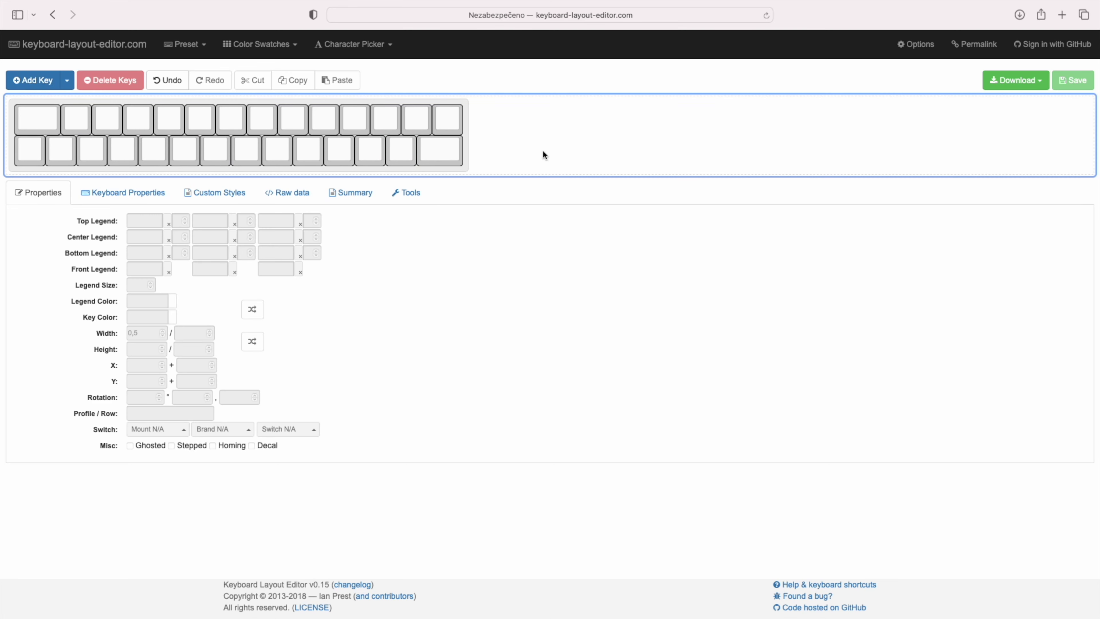
left_click(35, 81)
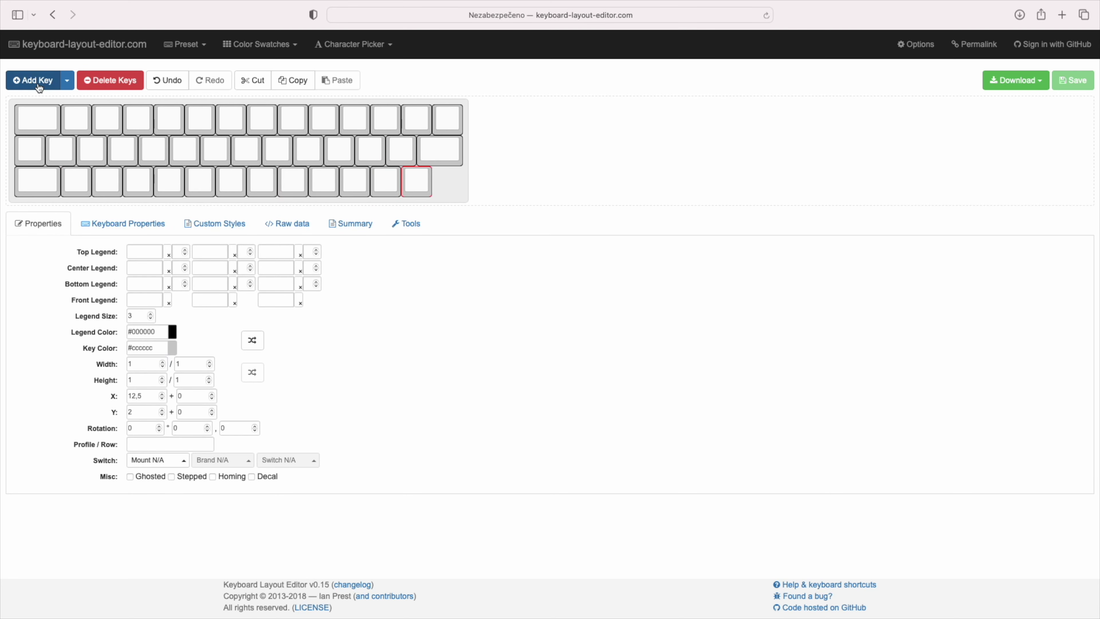
left_click(50, 85)
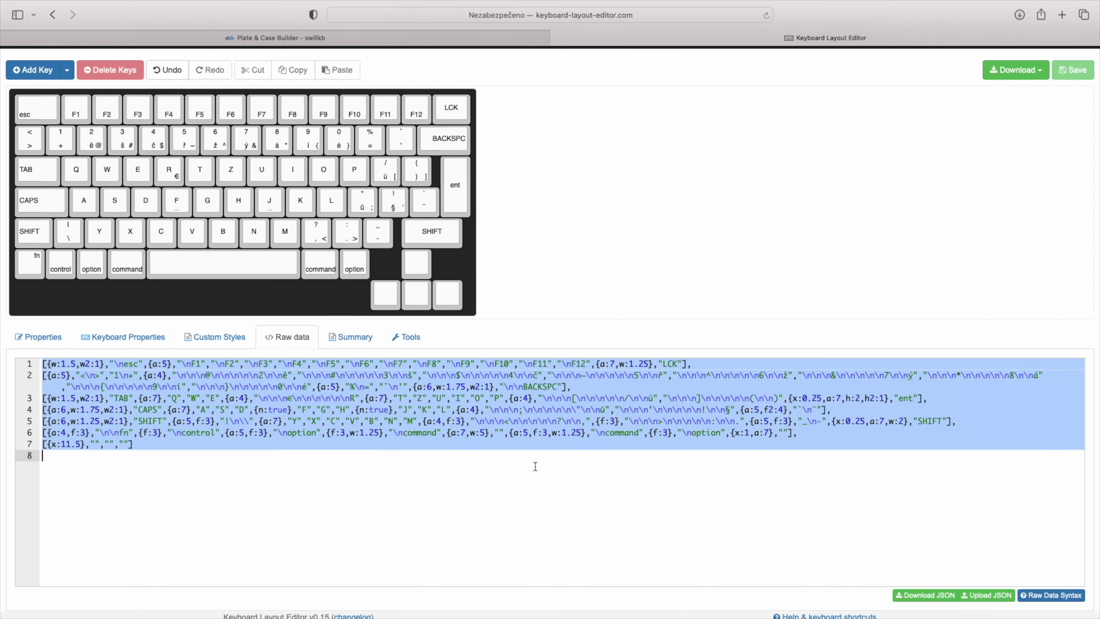
- Select the complete raw data of the finished keyboard layout
left_click(535, 465)
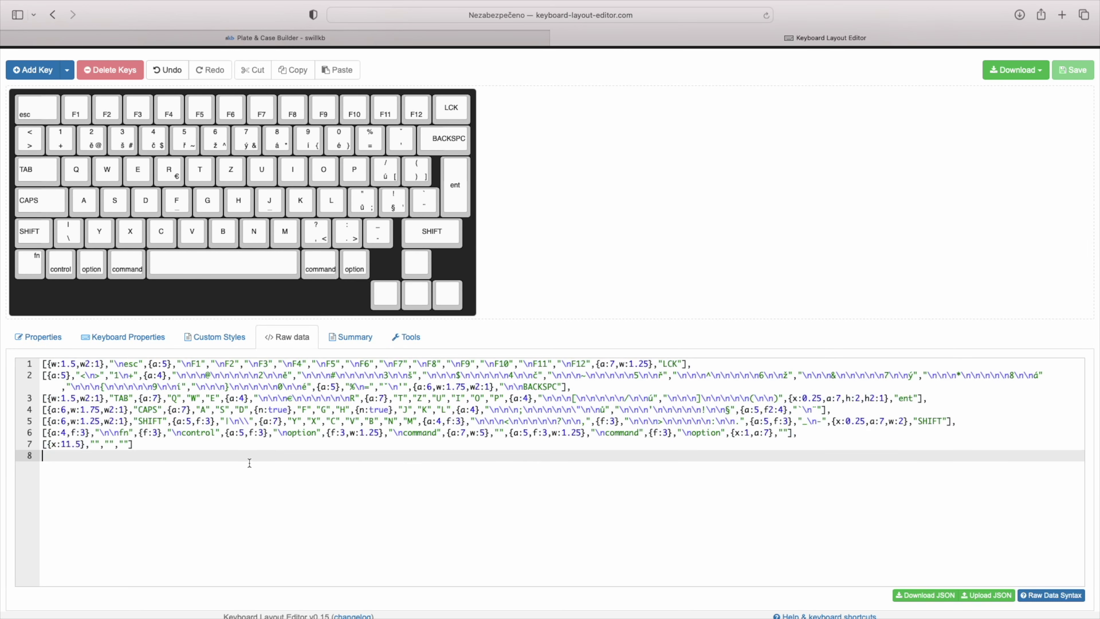
key("ctrl+a")
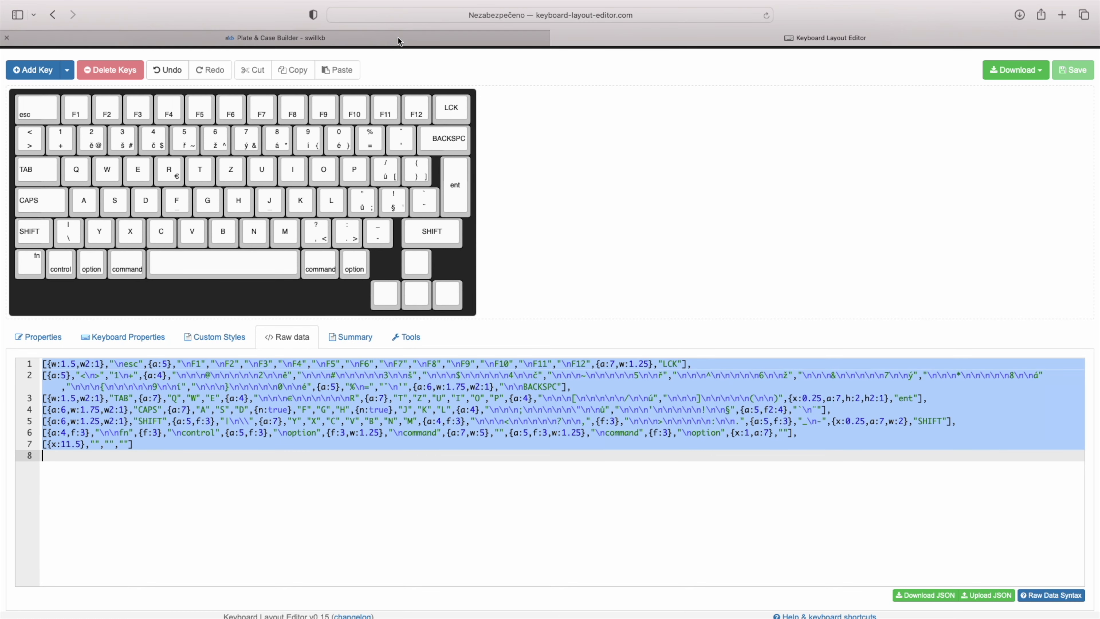
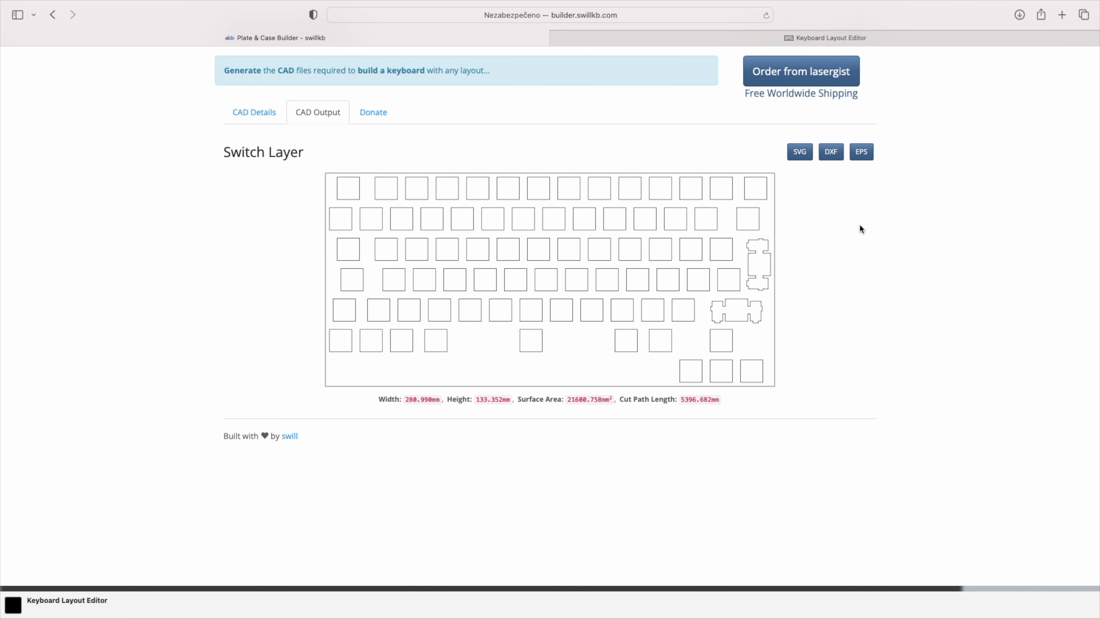
- Download the switch layer as DXF from Plate & Case Builder and insert it in Fusion 360 on the XZ plane in millimetres
left_click(830, 152)
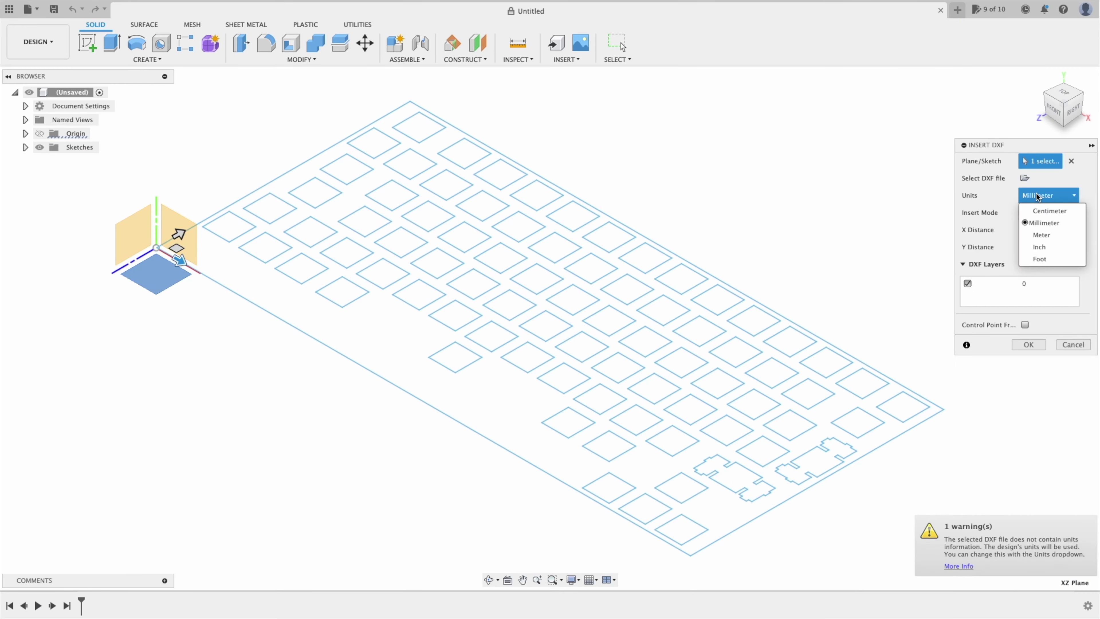
left_click(1039, 345)
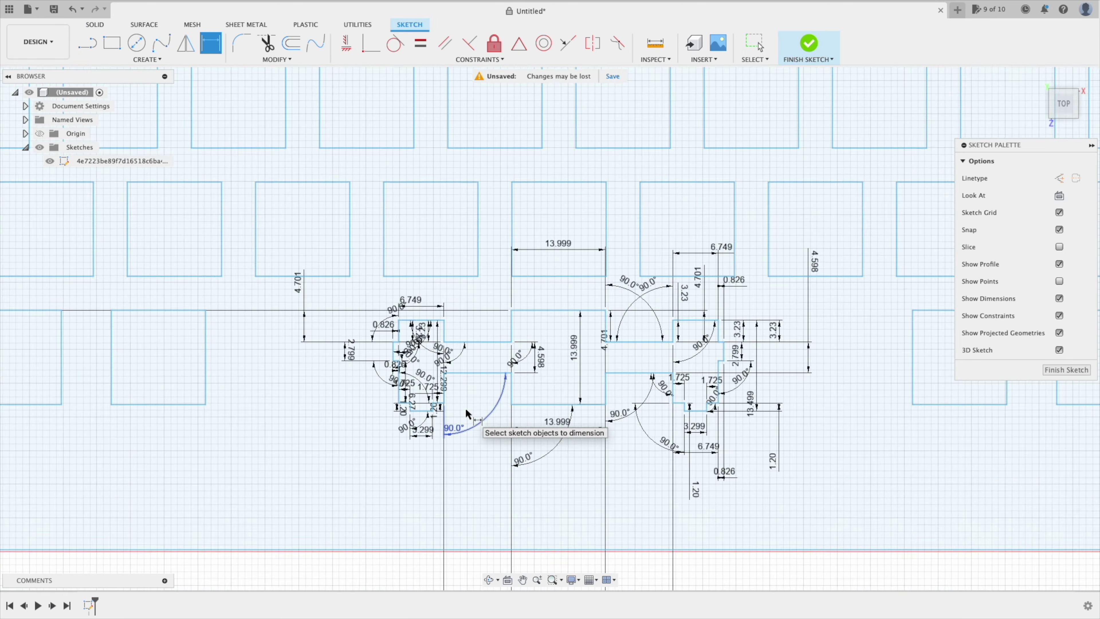
- Enter a dimension of 25 mm for the spacebar stabilizer cutout sketch and extrude the plate profile as a new body
type("25")
key("Return")
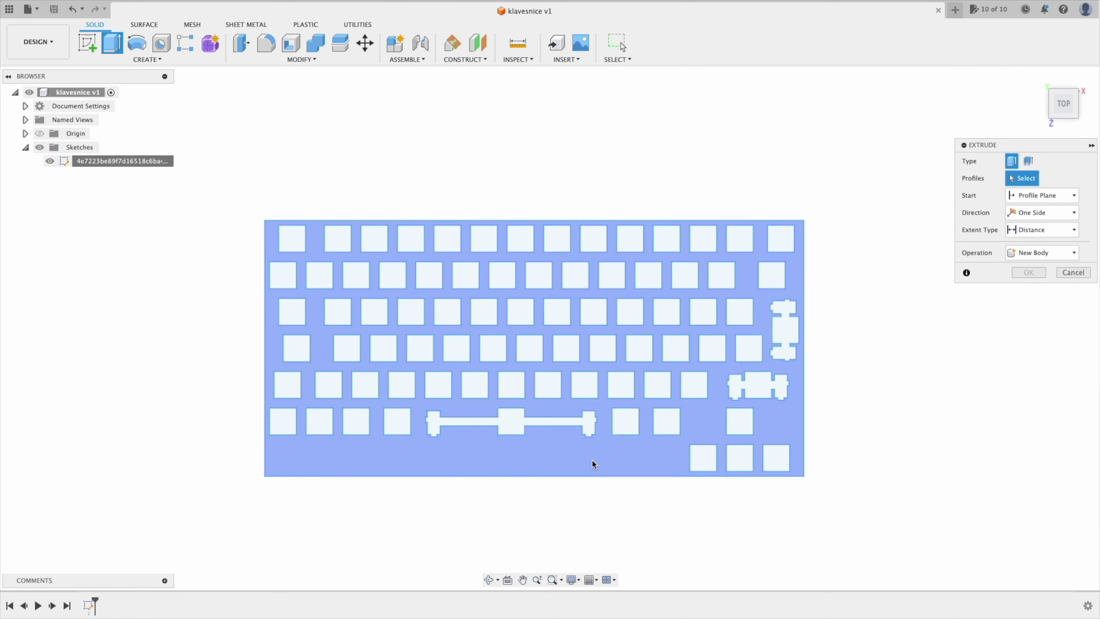
key("Return")
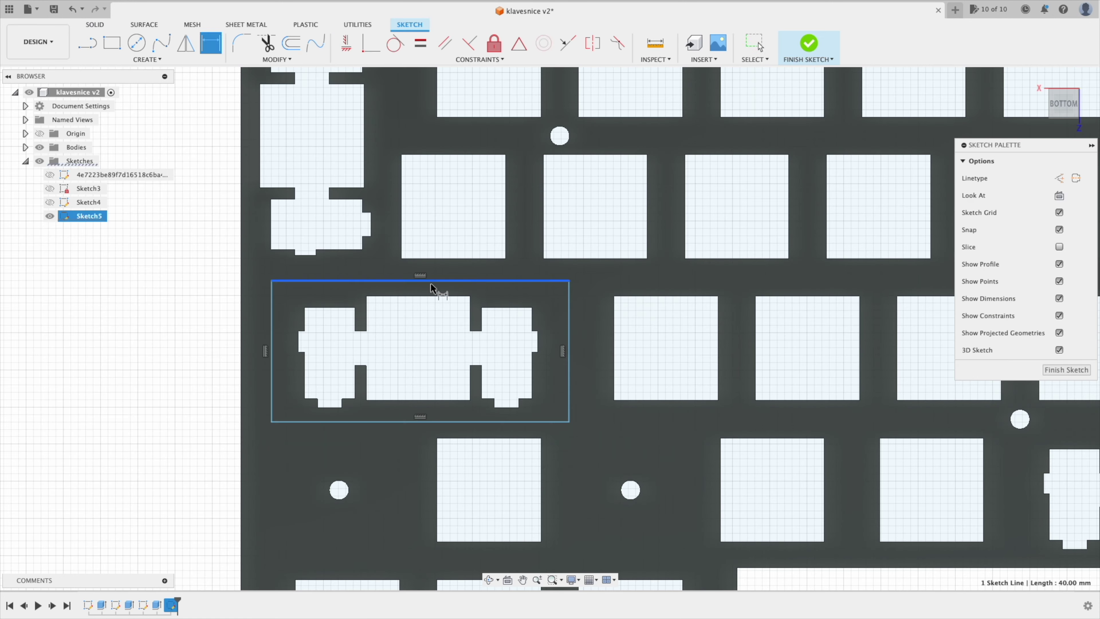
- Set a 5 mm dimension from the upper edge of the rectangle around the right shift stabilizer cutout
type("5")
key("Return")
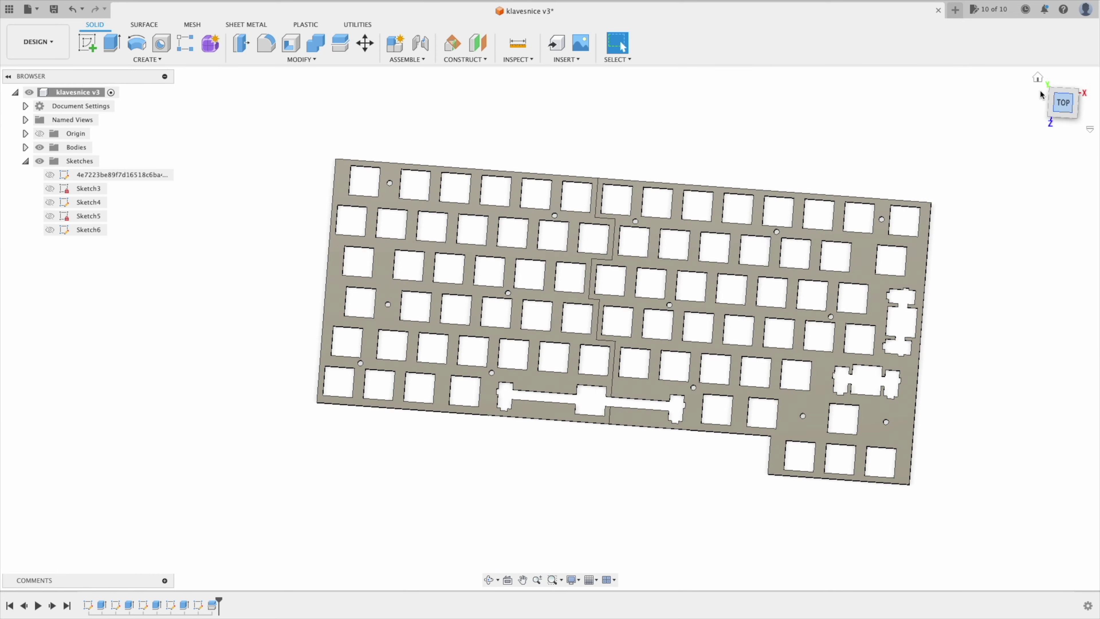
left_click(955, 580)
left_click_drag(822, 118, 818, 205)
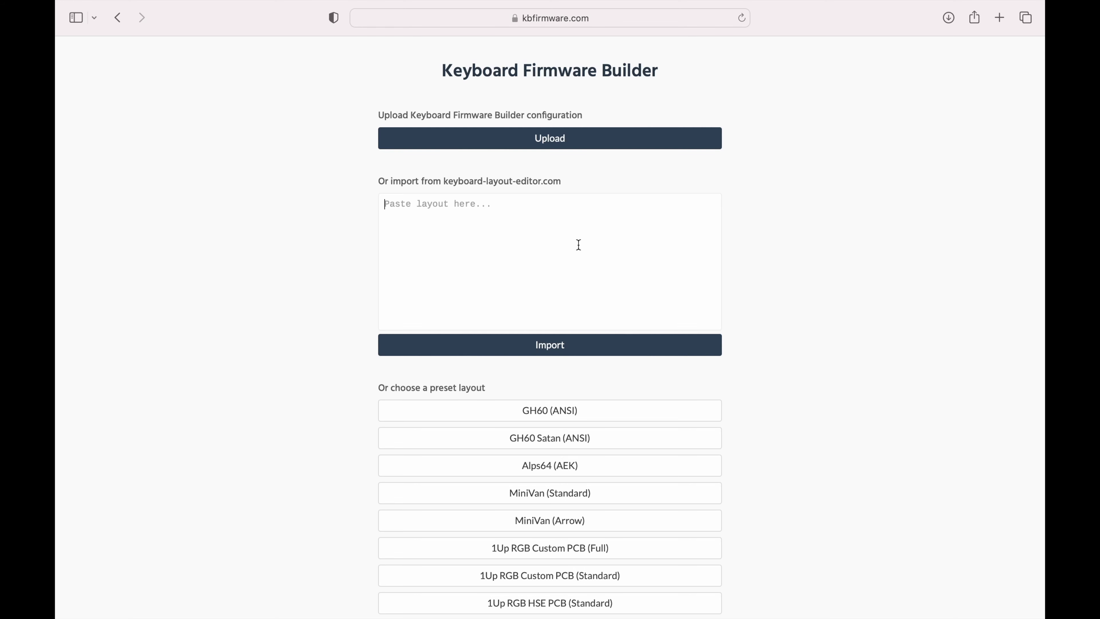
- Switch to Keyboard Firmware Builder, import the keyboard layout and review its wiring matrix
left_click(573, 351)
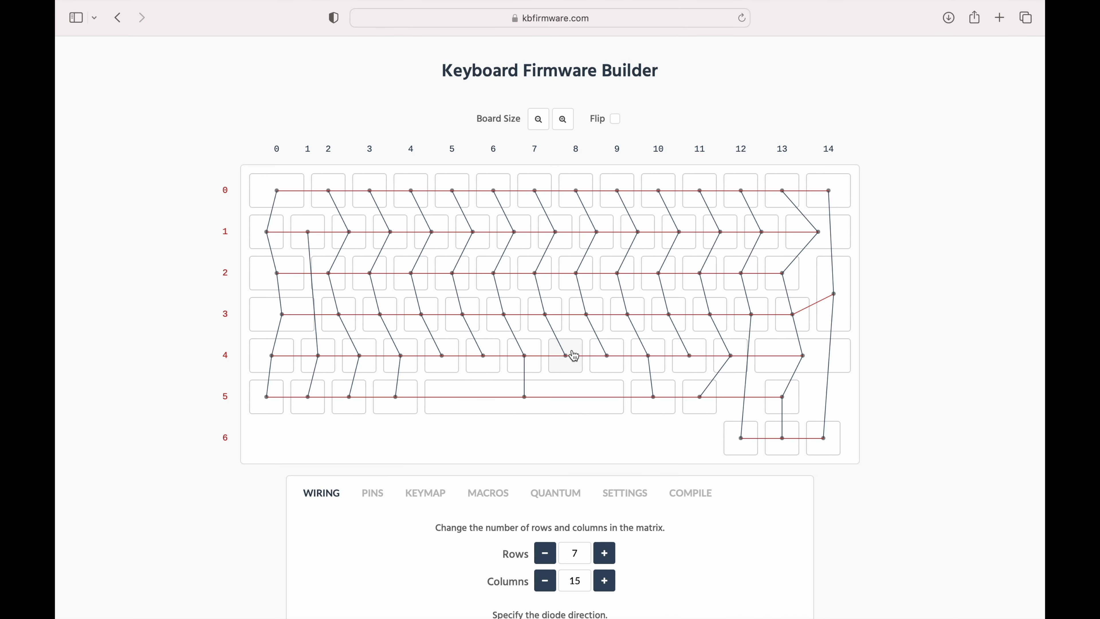
scroll(575, 356, "down", 2)
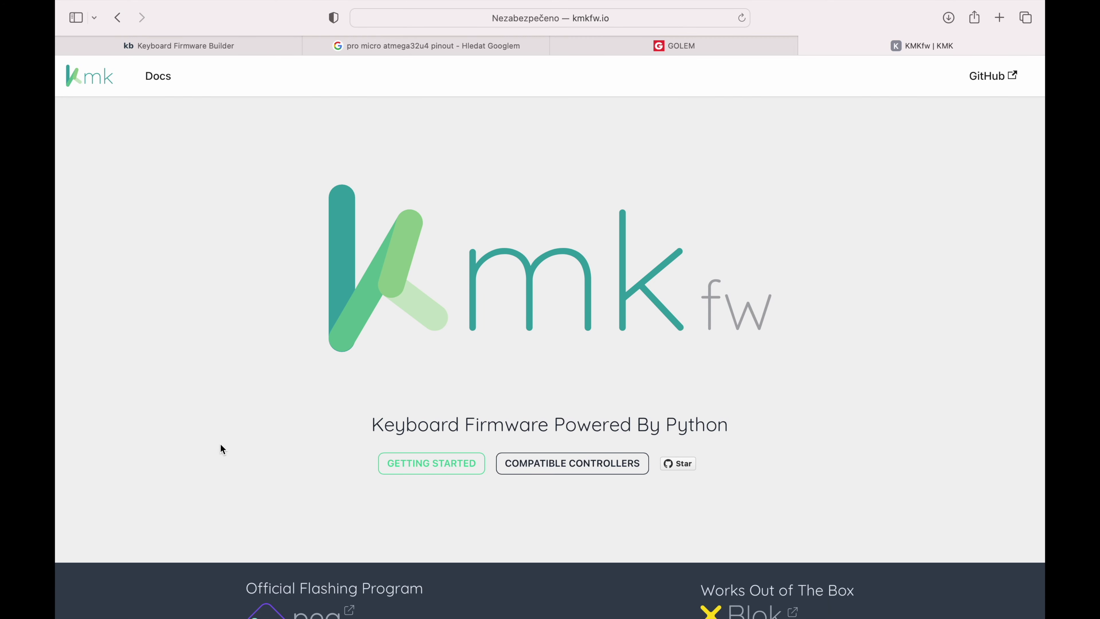
- Examine the feature overview and the officially supported microcontrollers on the KMK firmware website
scroll(240, 440, "down", 7)
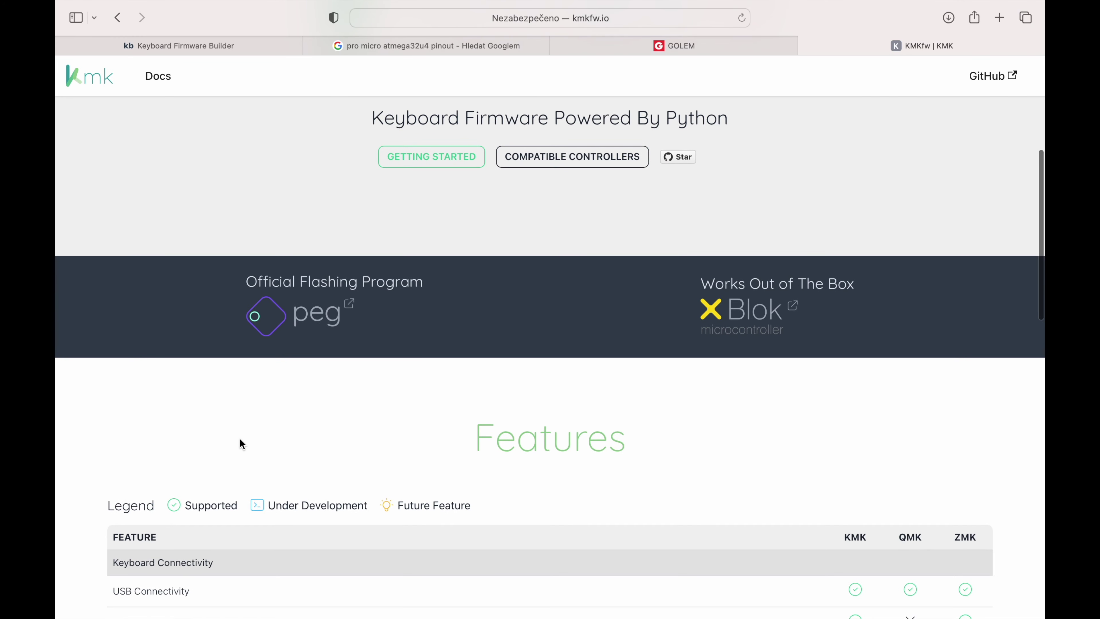
left_click(550, 155)
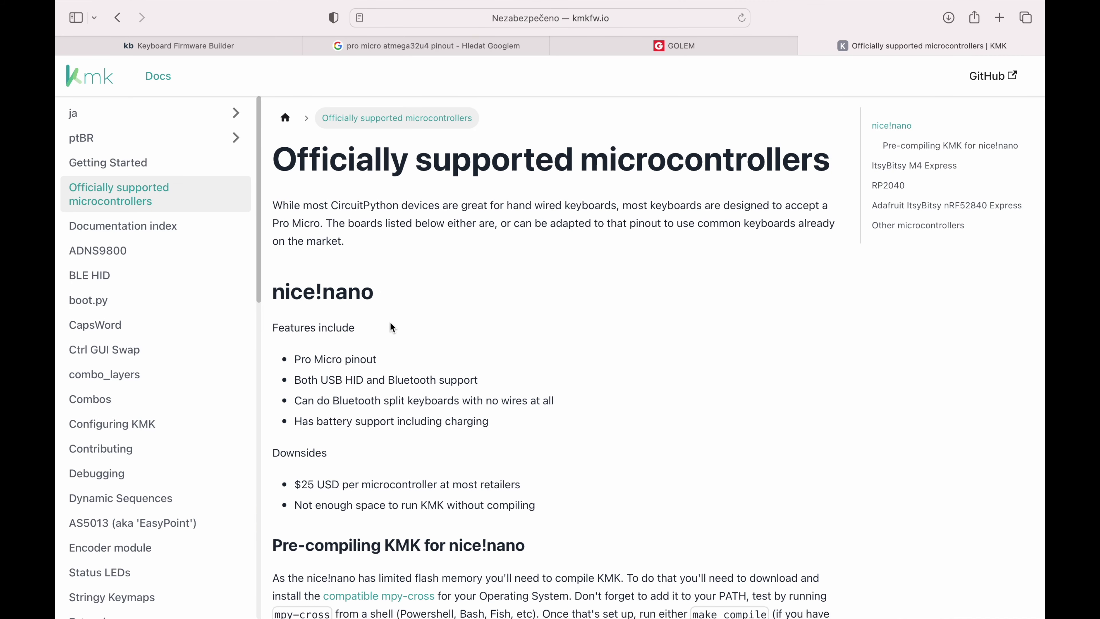
scroll(390, 322, "down", 15)
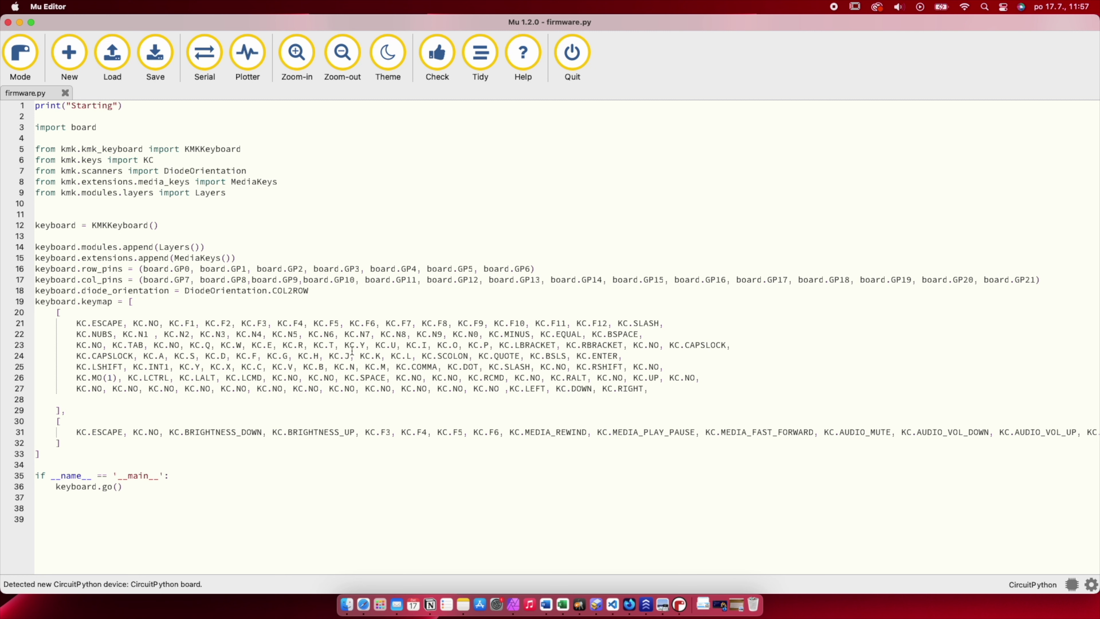
- Switch to Mu Editor, select the entire firmware.py code, and open code.py from the CIRCUITPY drive
key("super+a")
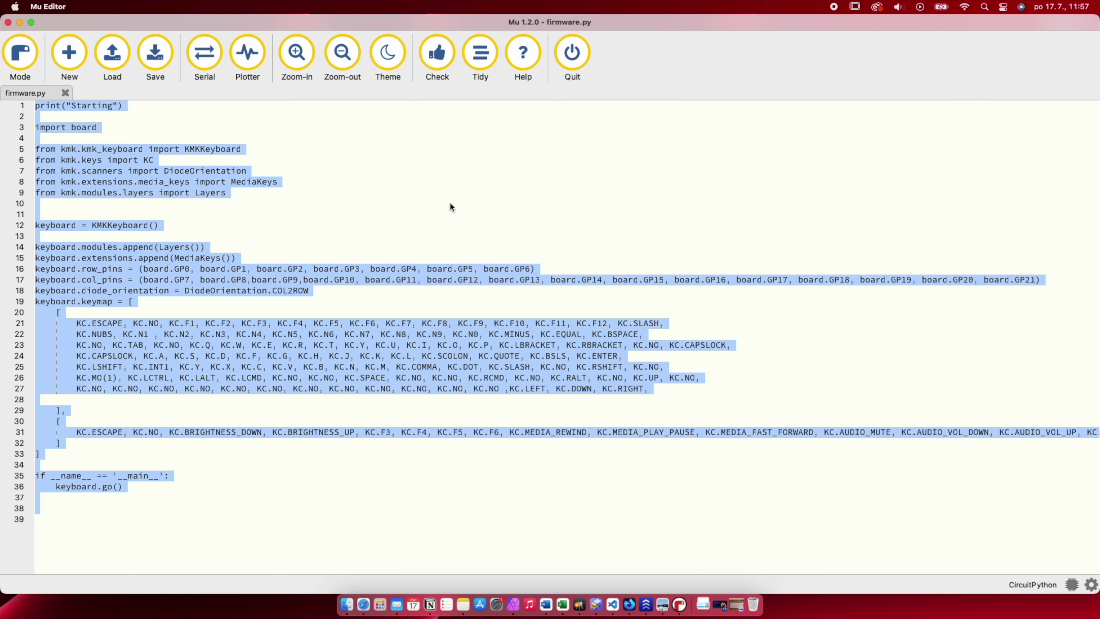
left_click(452, 208)
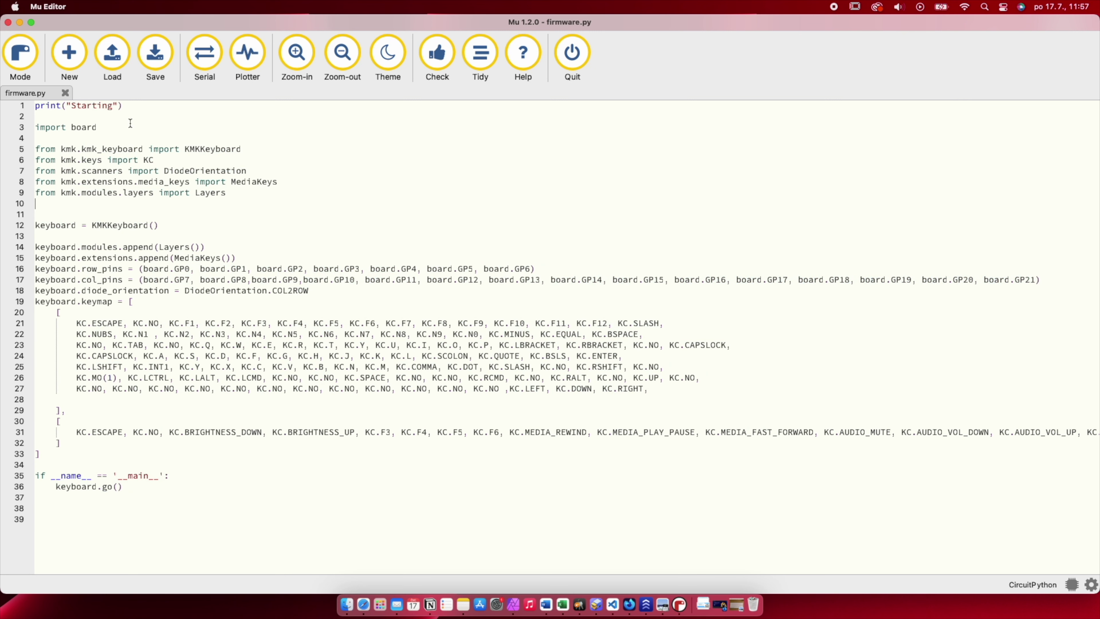
left_click(129, 56)
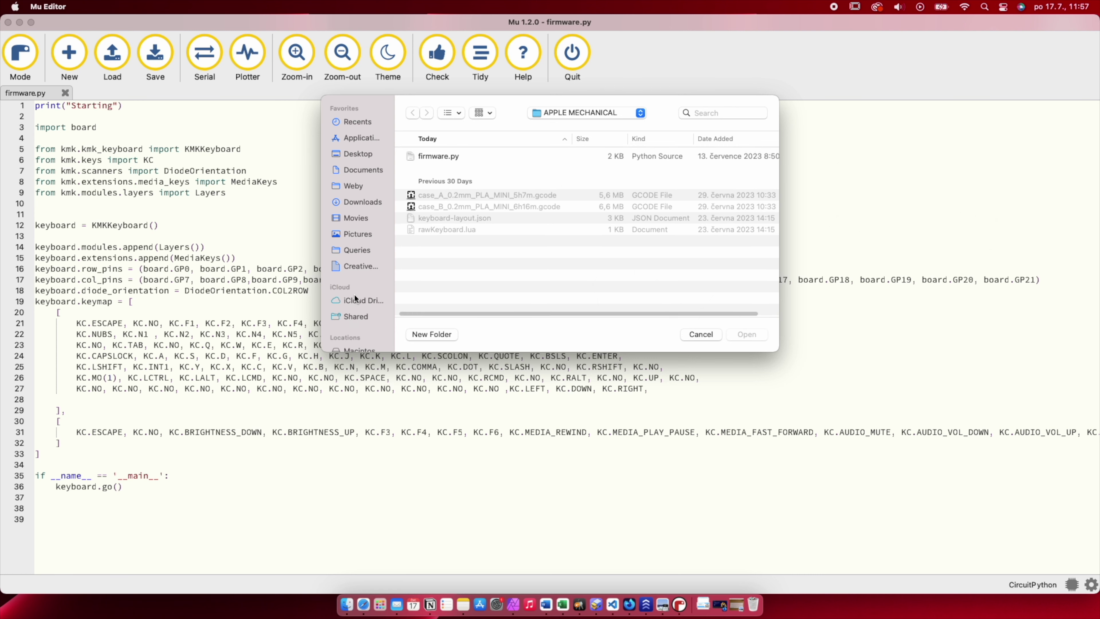
scroll(351, 234, "down", 5)
left_click(349, 235)
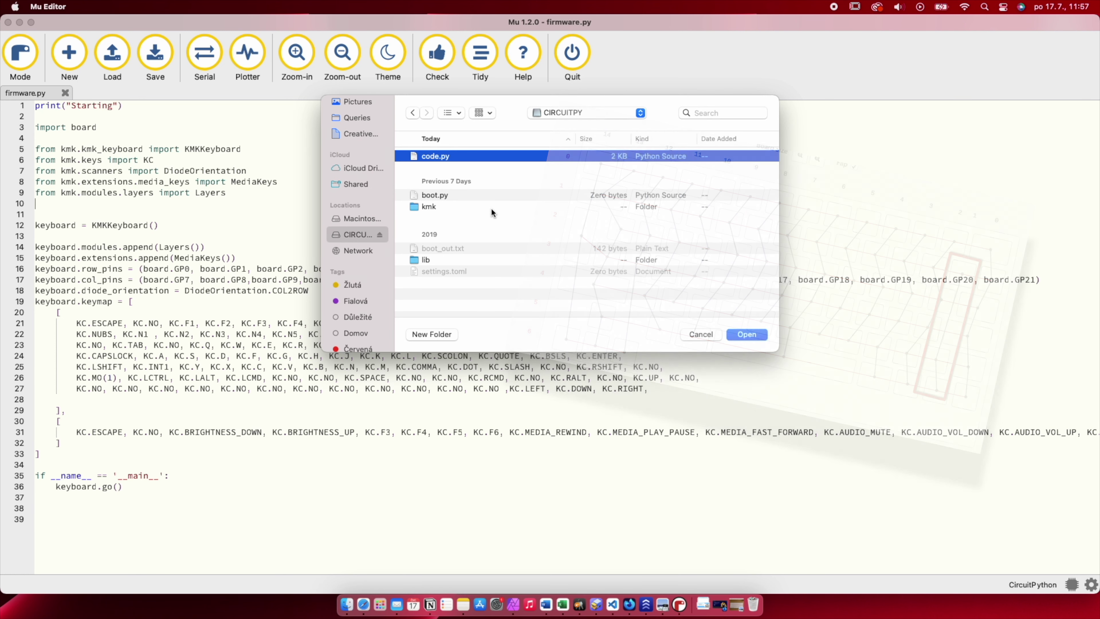
left_click(738, 334)
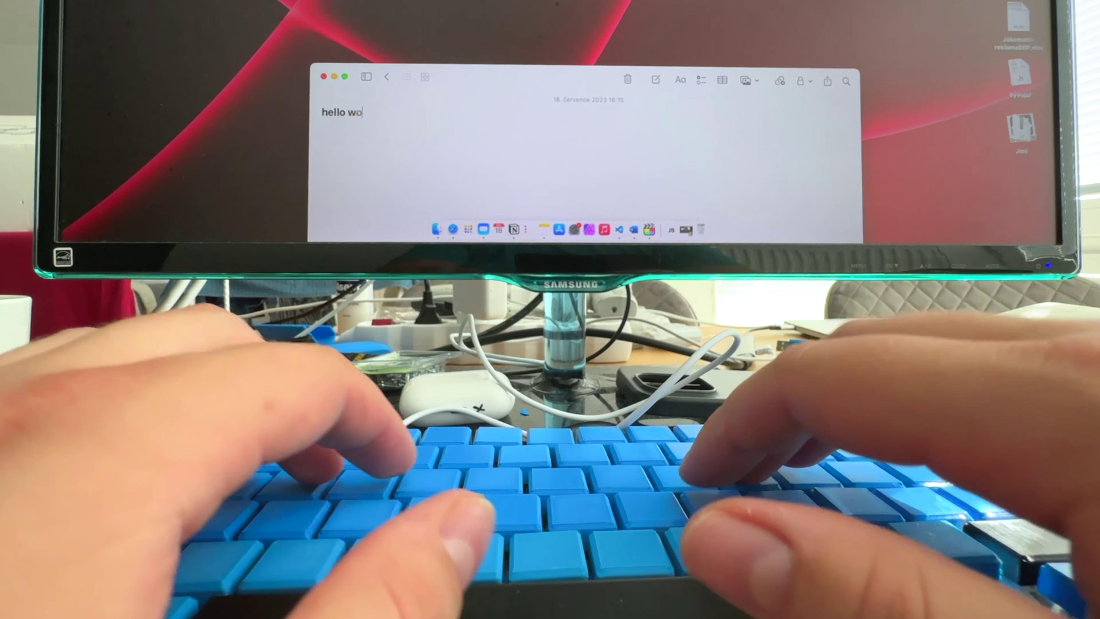
key("BackSpace")
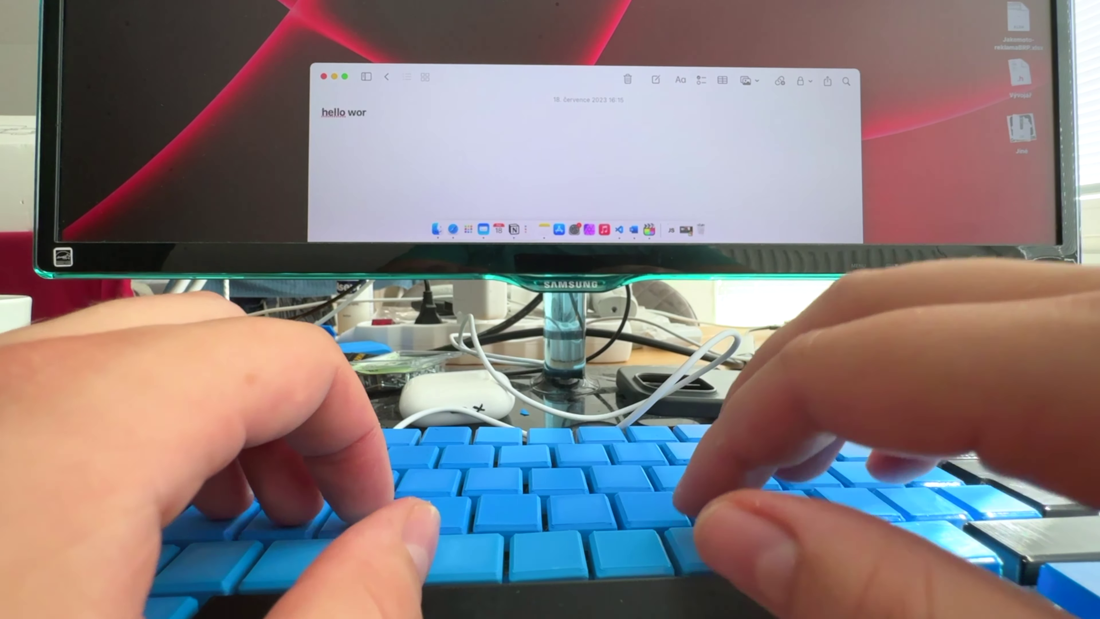
type("ld")
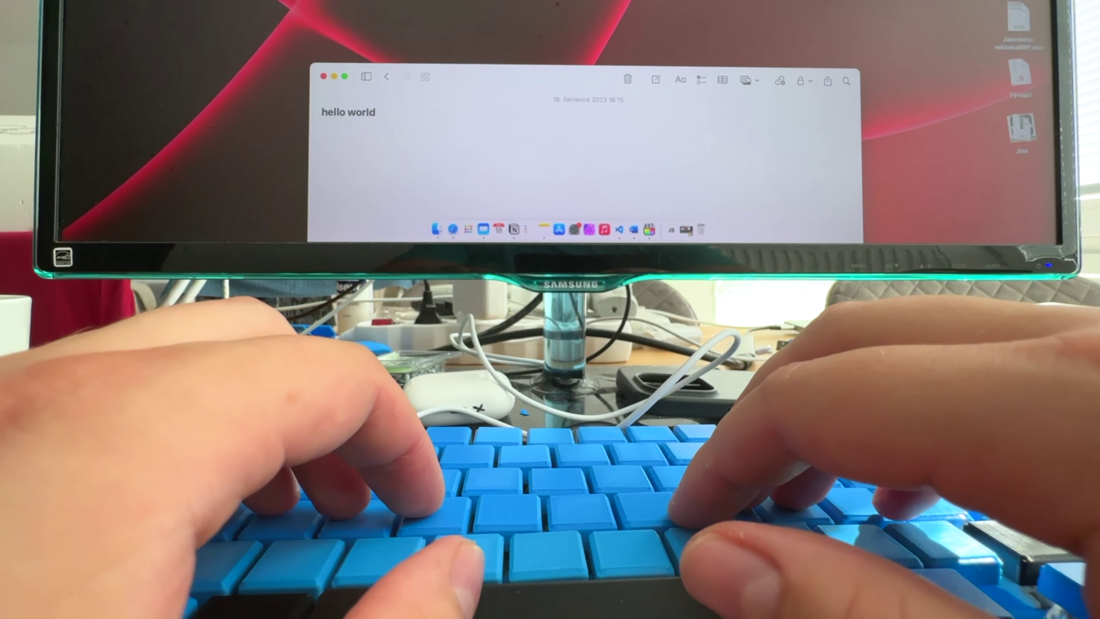
type(" th")
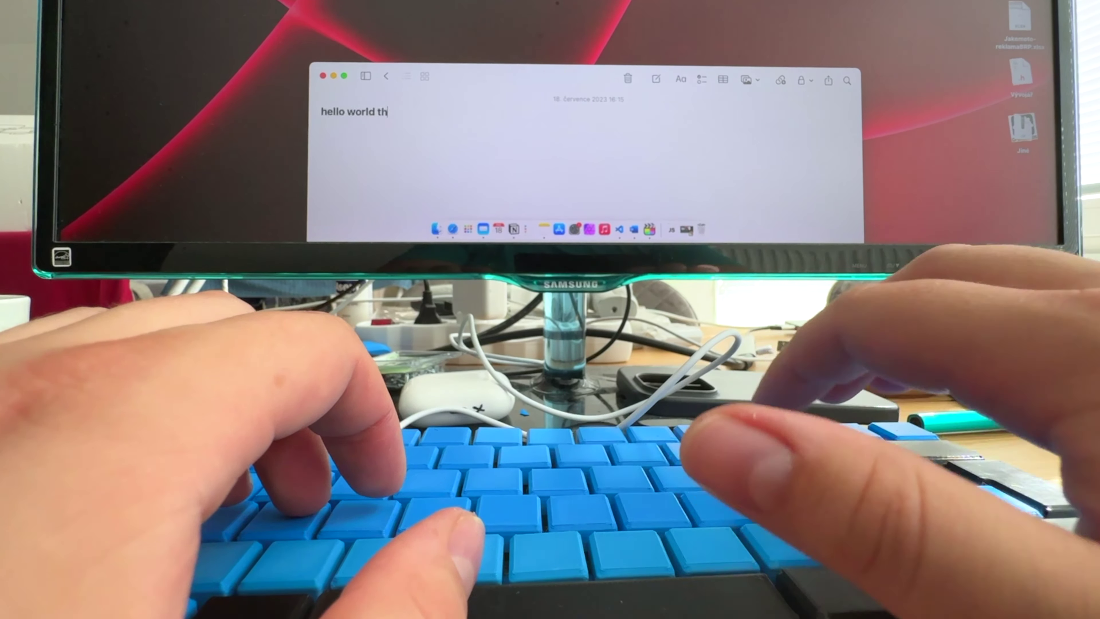
type("is isfir")
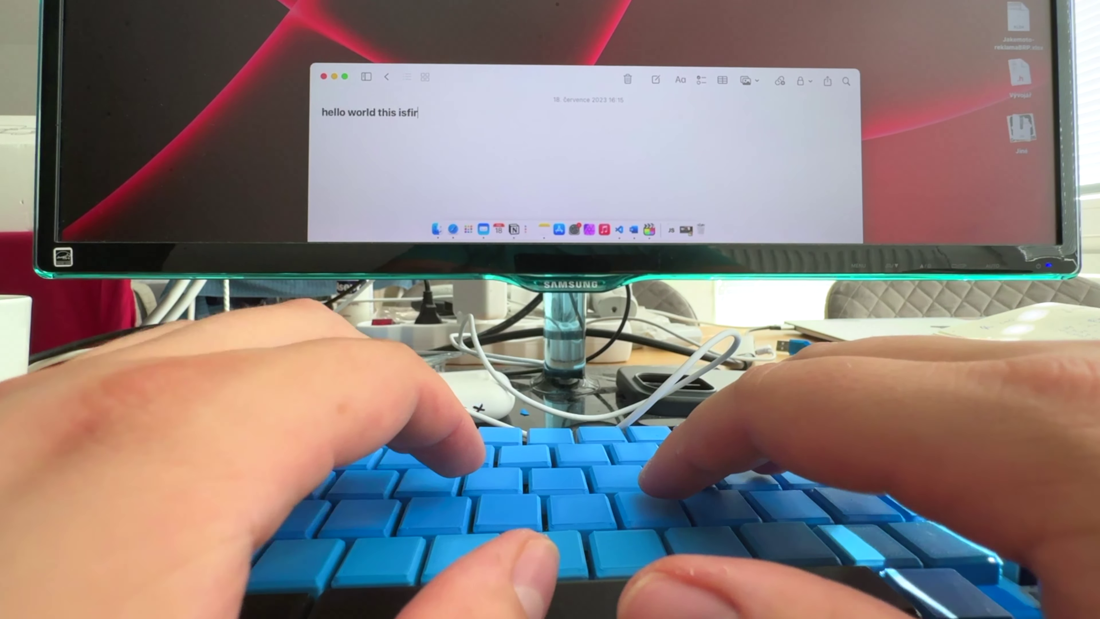
type(" fu")
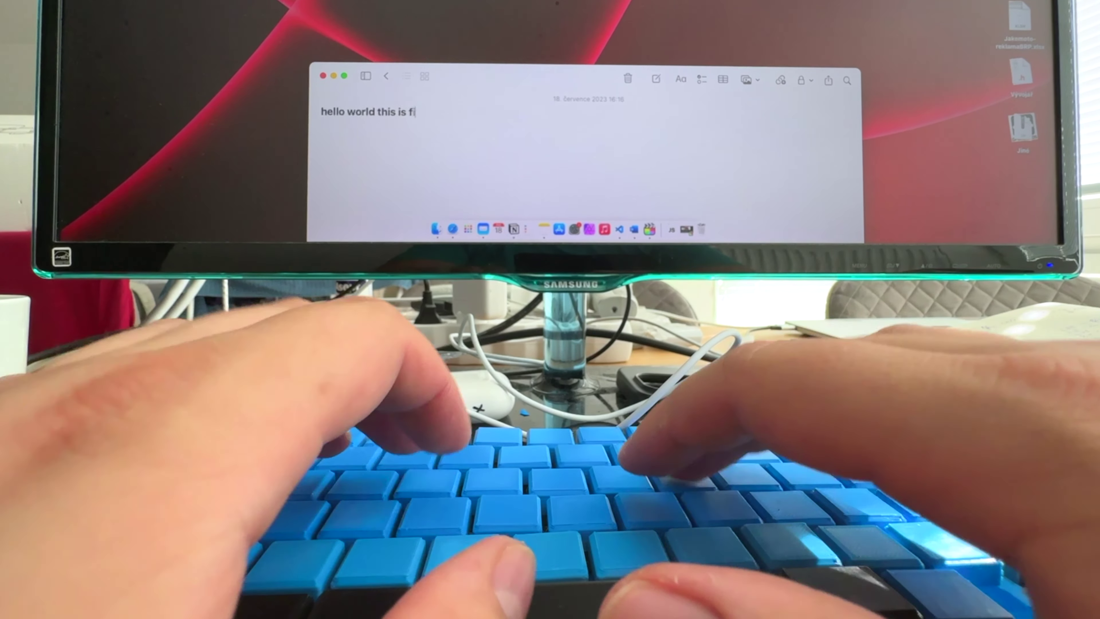